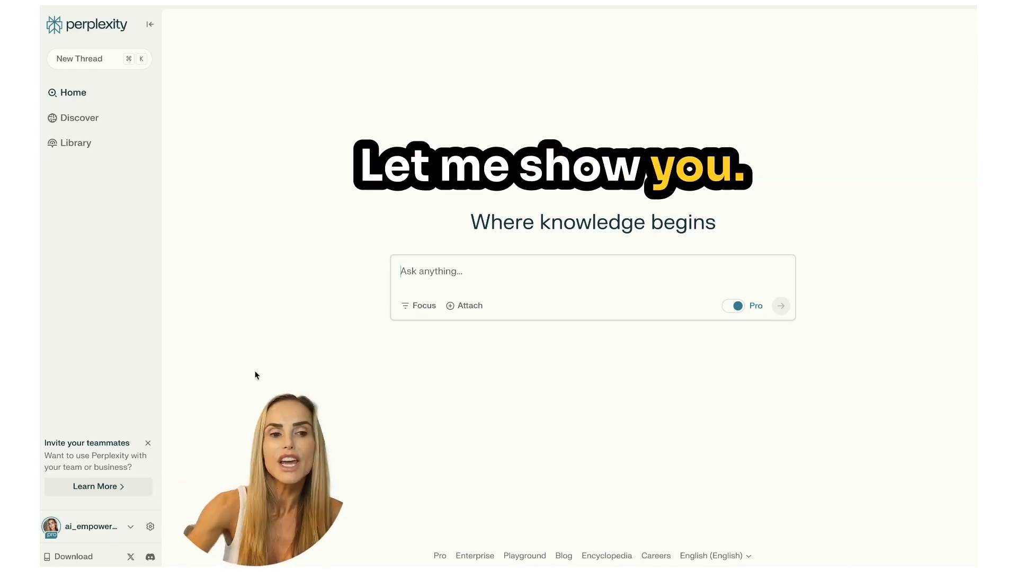
Keep the Pro AI model on Default in account settings, then start a new thread
left_click(150, 528)
scroll(657, 334, "down", 5)
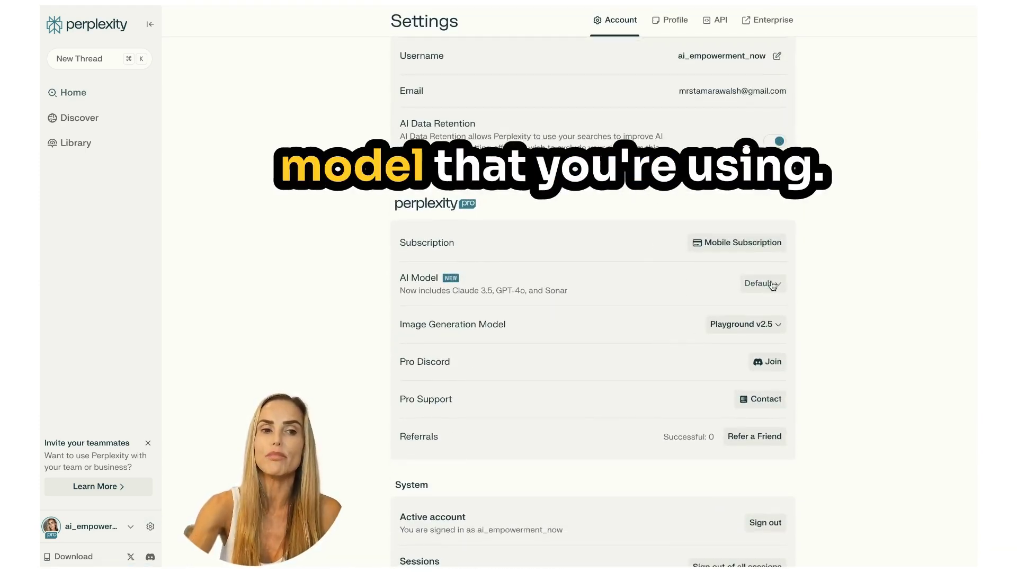
left_click(773, 286)
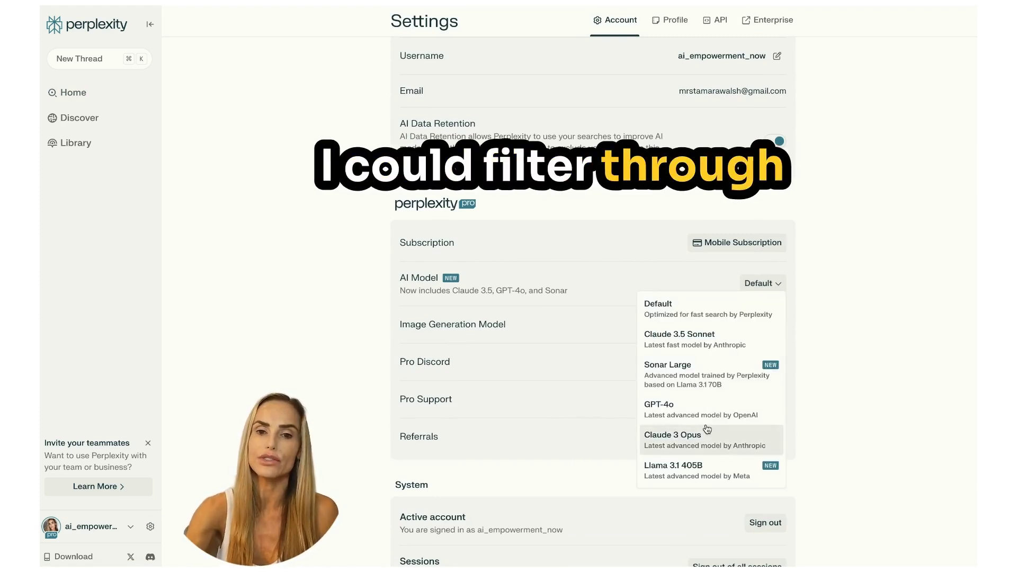
left_click(673, 307)
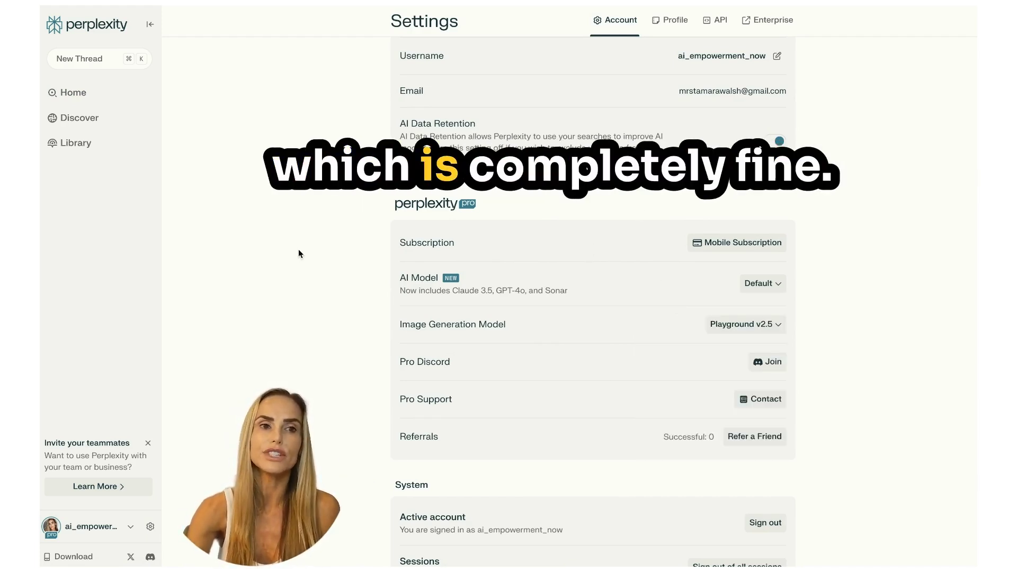
left_click(94, 59)
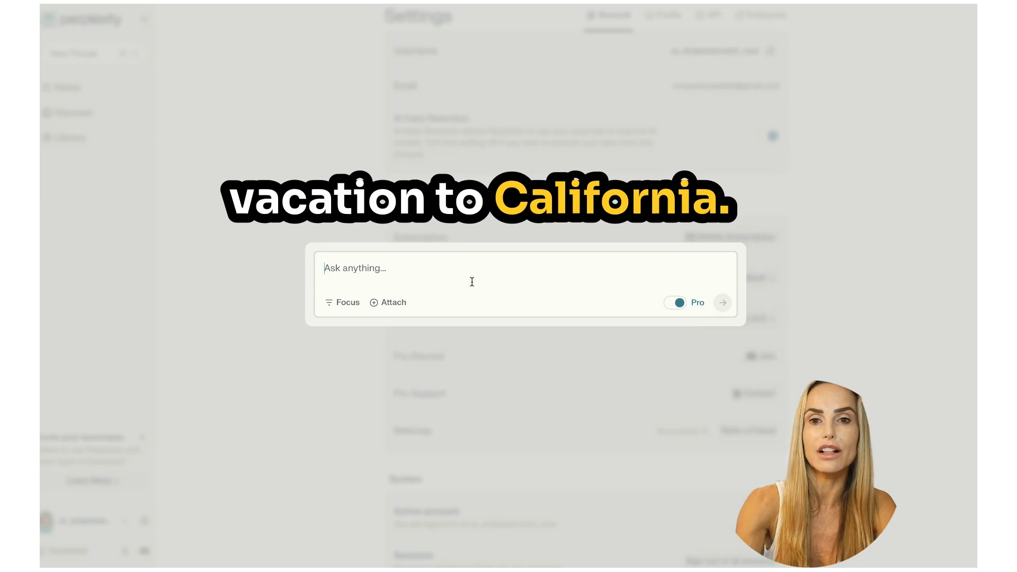
Ask Pro Search to plan a Bay Area family vacation for three kids aged 2 to 8
type("Help me plan a family vacation to California, the Bay area spec")
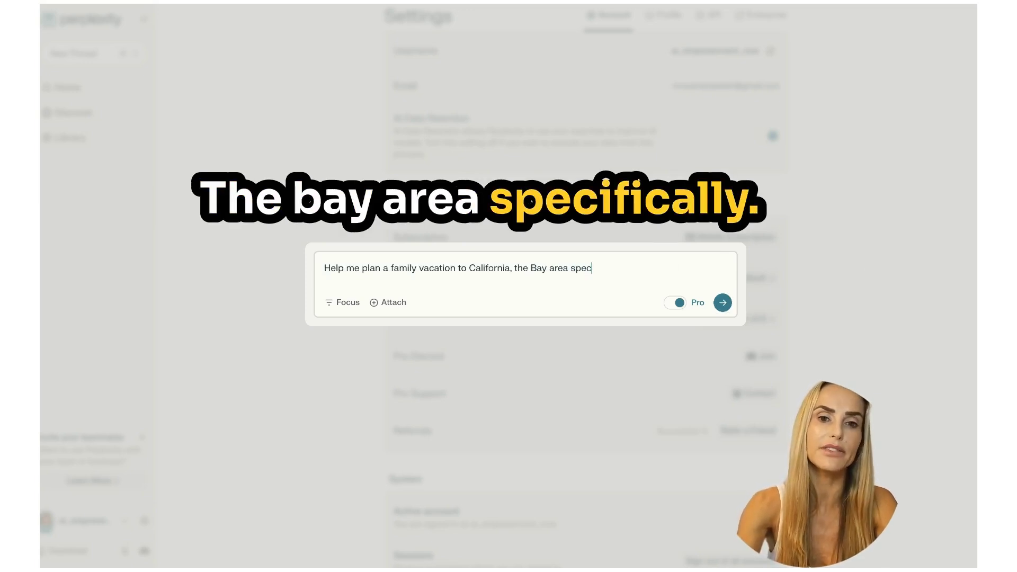
type("ifically. And we will have t")
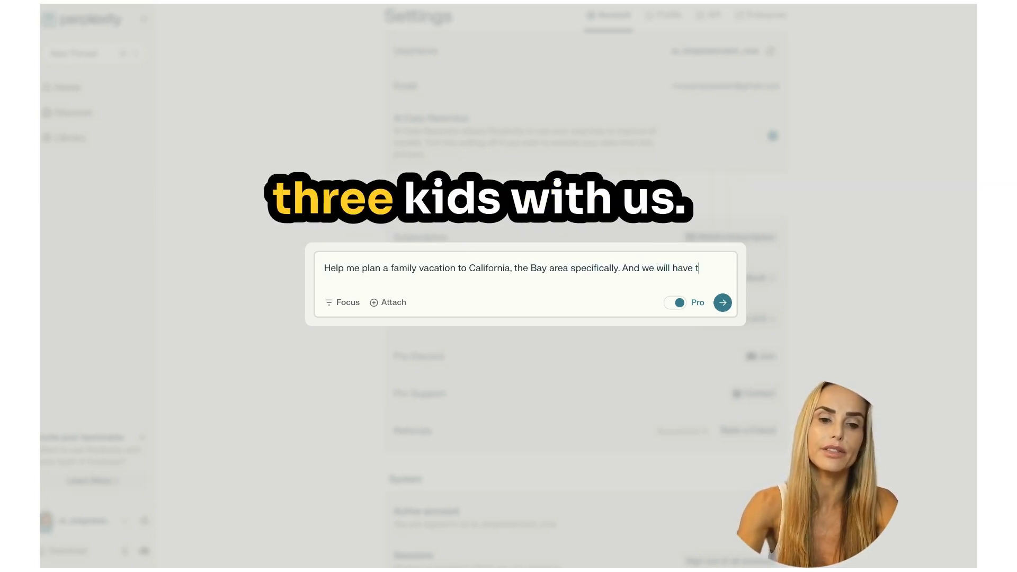
type("hree kids with us, ages 2 years to 8 years old.")
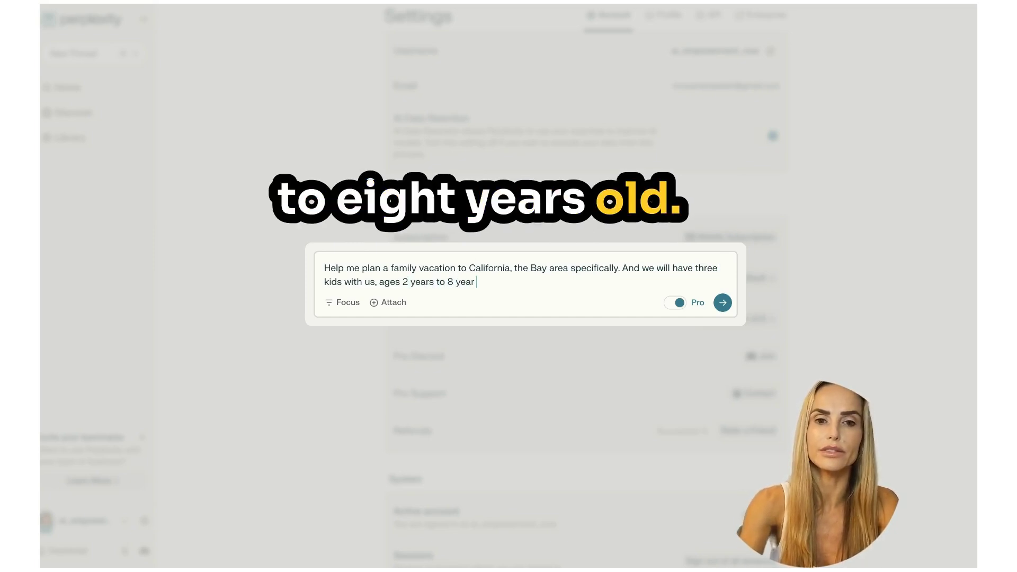
left_click(674, 306)
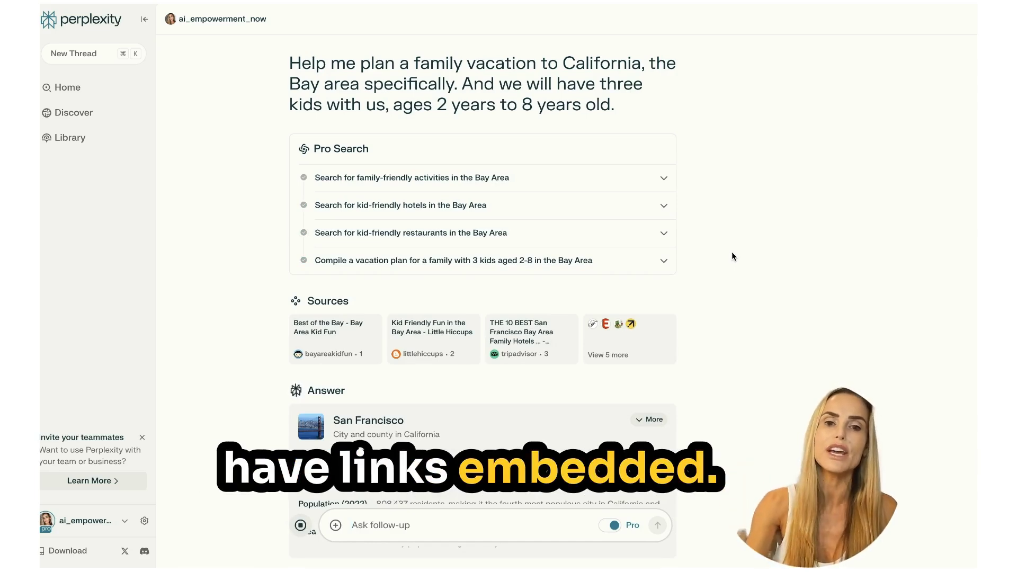
mouse_move(331, 347)
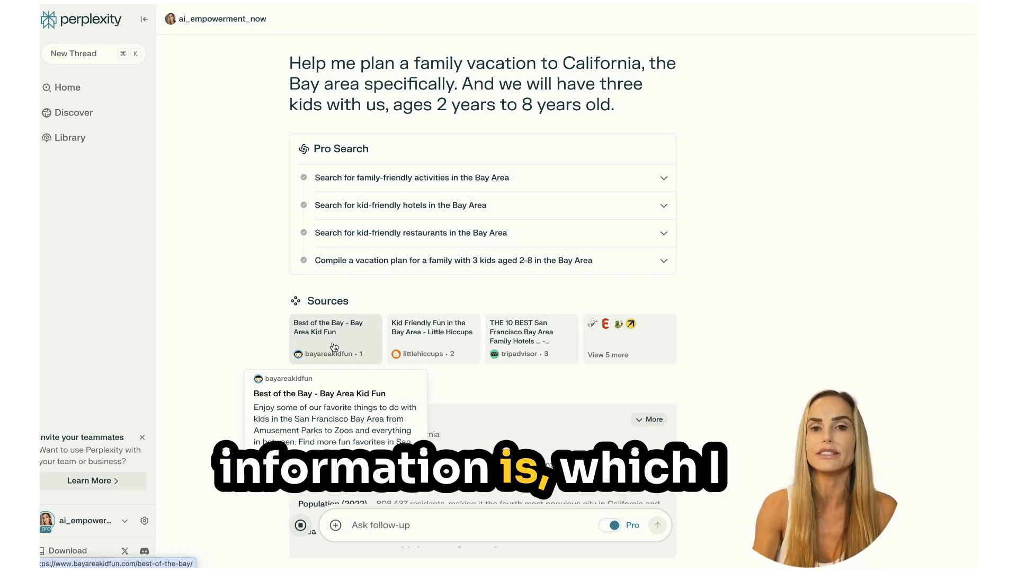
scroll(740, 356, "down", 6)
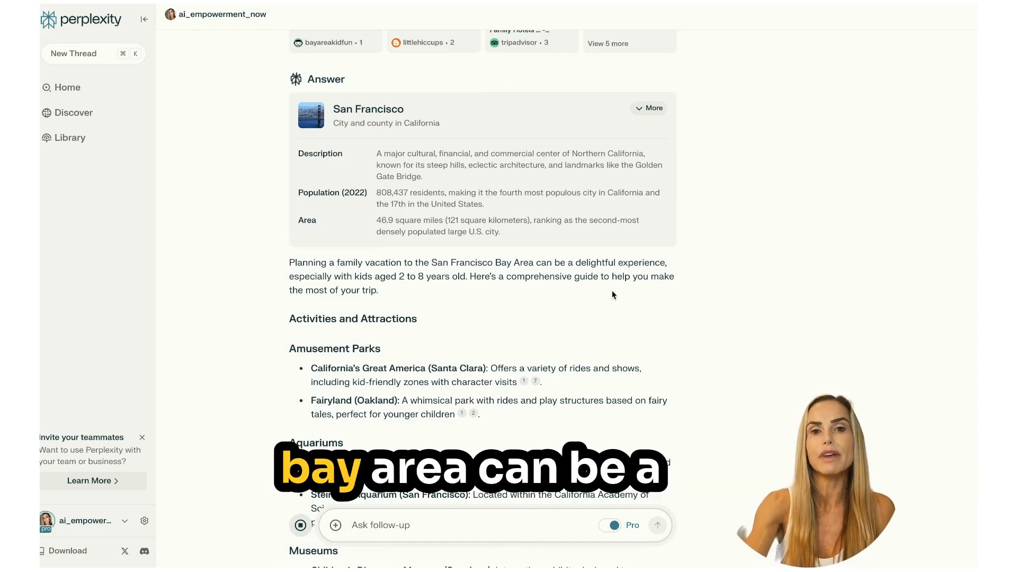
scroll(670, 281, "down", 2)
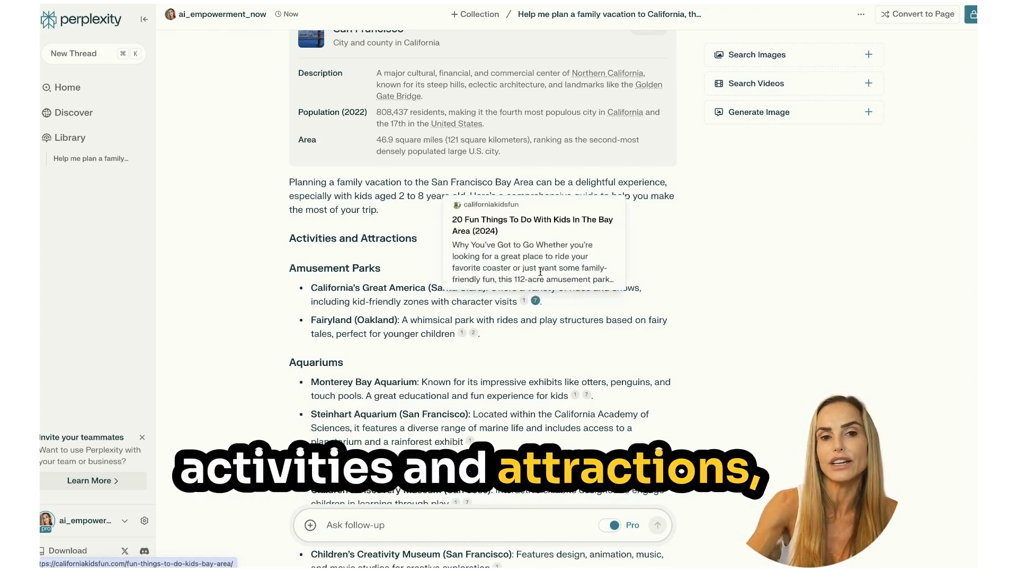
mouse_move(524, 302)
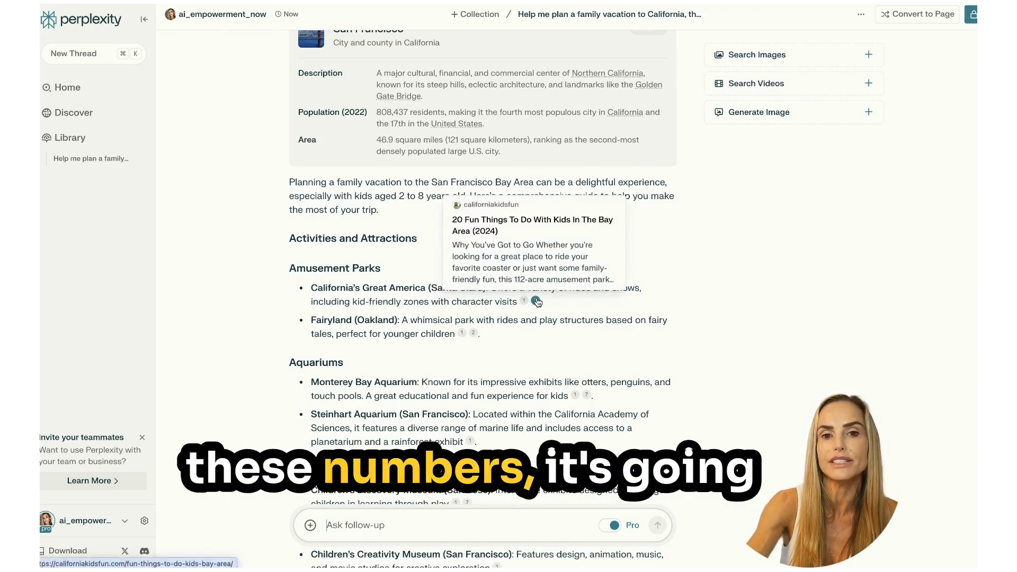
Open citation 7, the californiakidsfun article on 20 Bay Area kid activities, and skim it
left_click(537, 301)
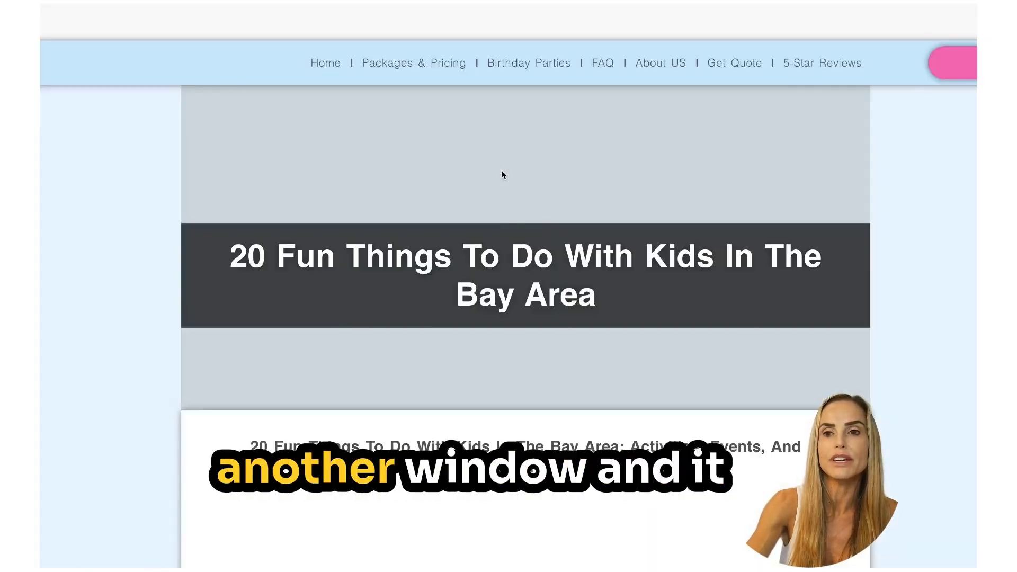
scroll(557, 236, "down", 15)
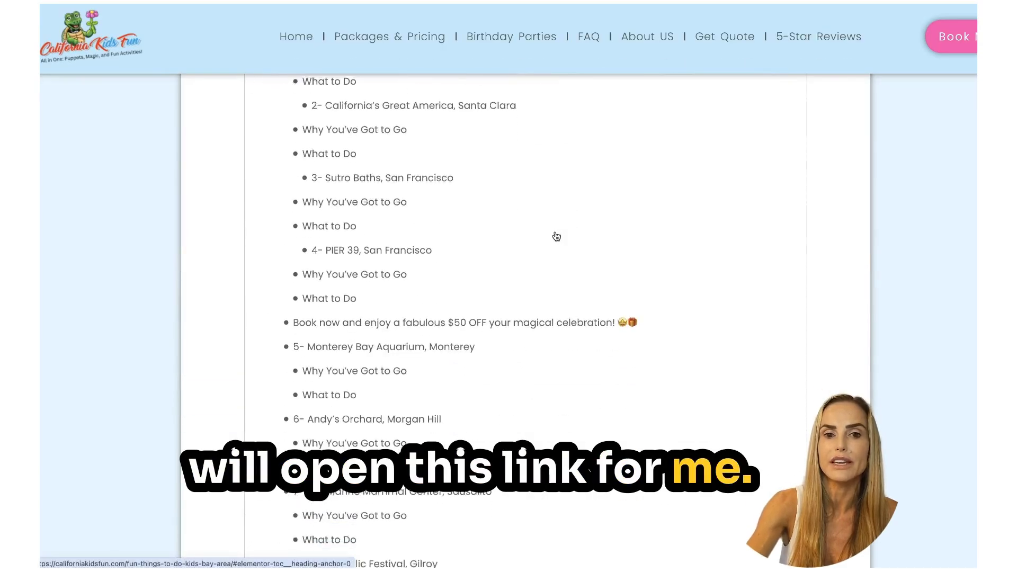
scroll(557, 237, "down", 4)
scroll(557, 236, "up", 15)
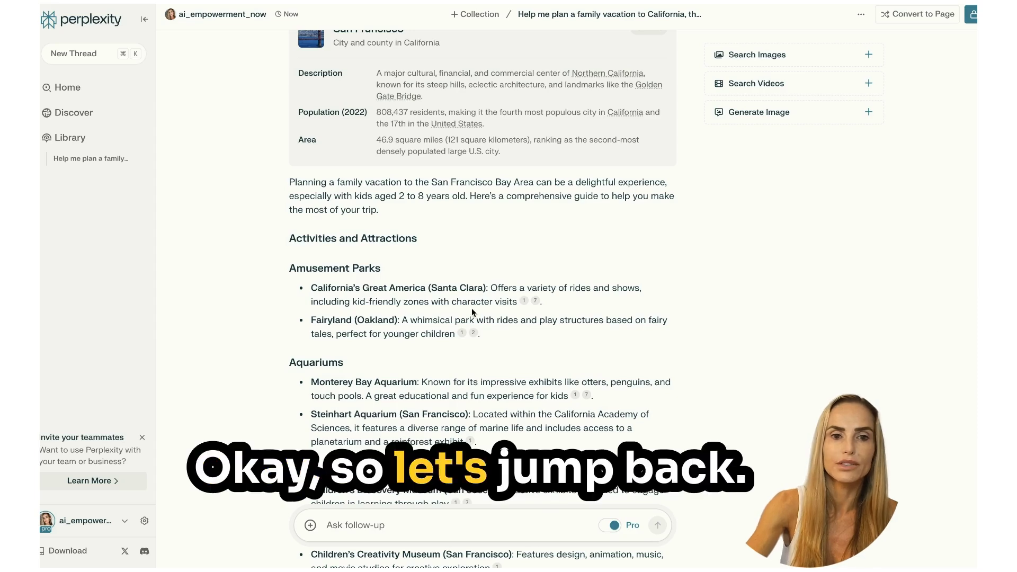
scroll(472, 308, "down", 2)
scroll(409, 282, "down", 4)
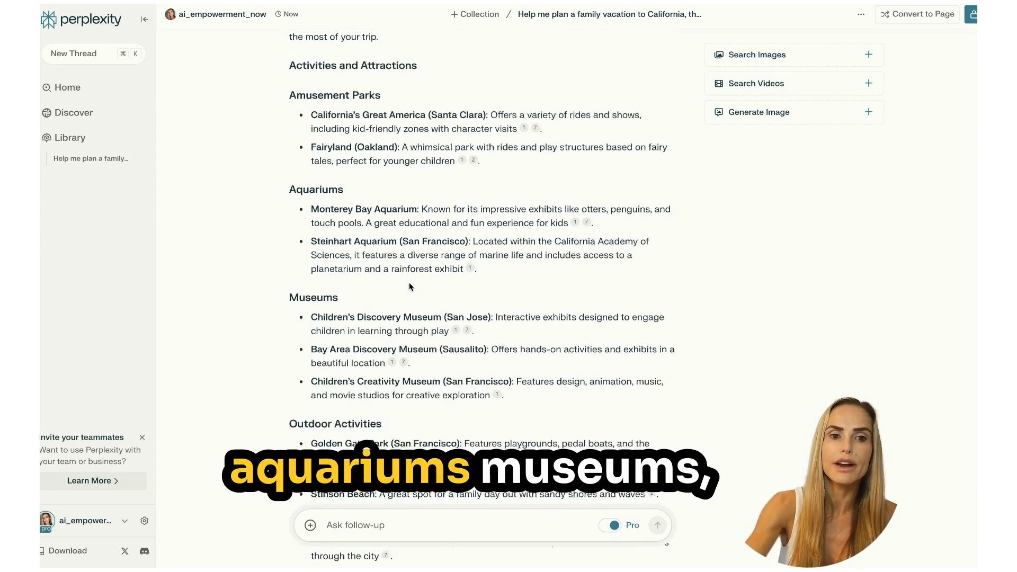
scroll(447, 381, "down", 15)
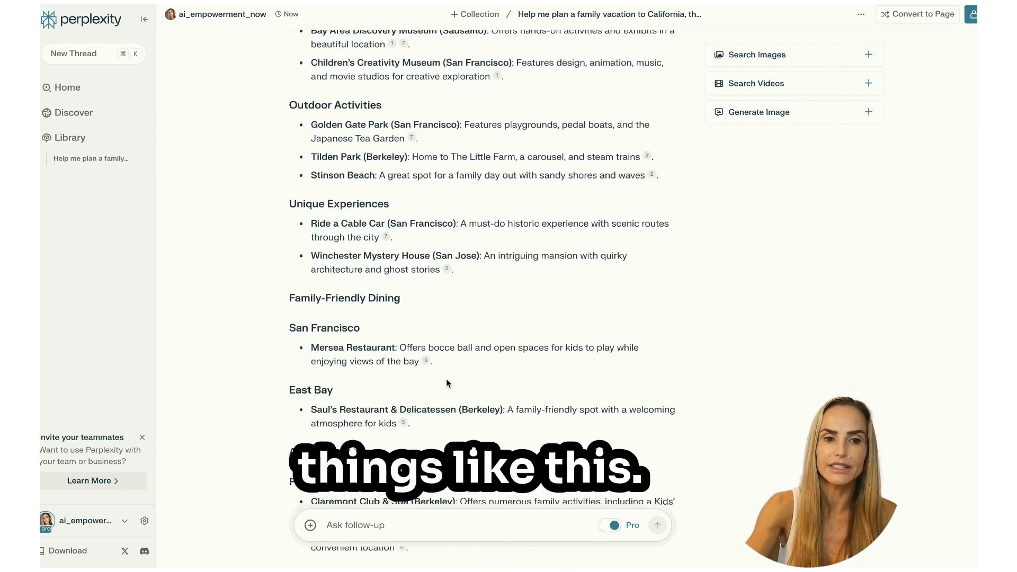
scroll(366, 170, "down", 16)
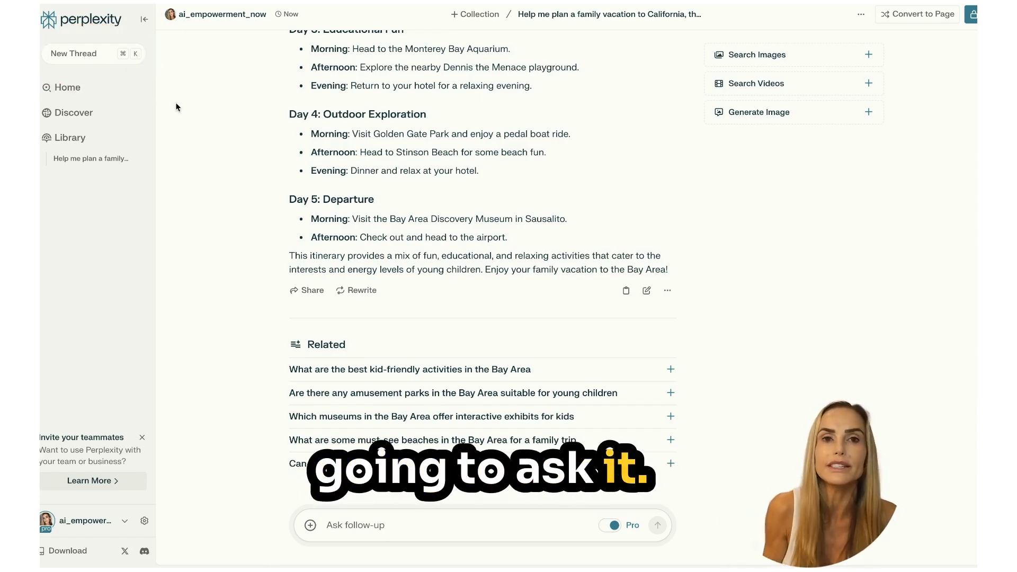
scroll(587, 119, "up", 15)
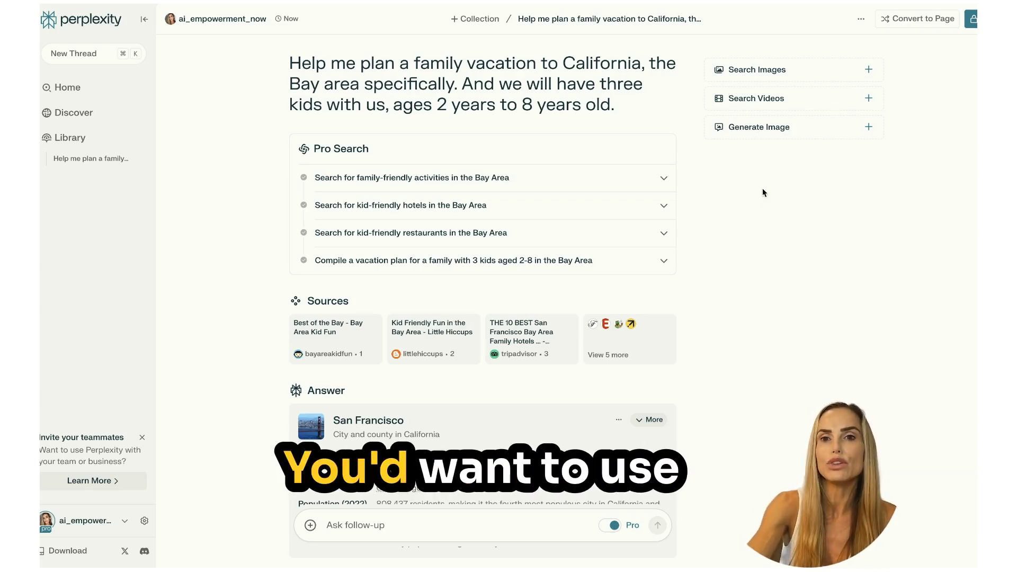
Start a new collection for this thread titled 'California Trip 2024' with an airplane emoji
left_click(457, 18)
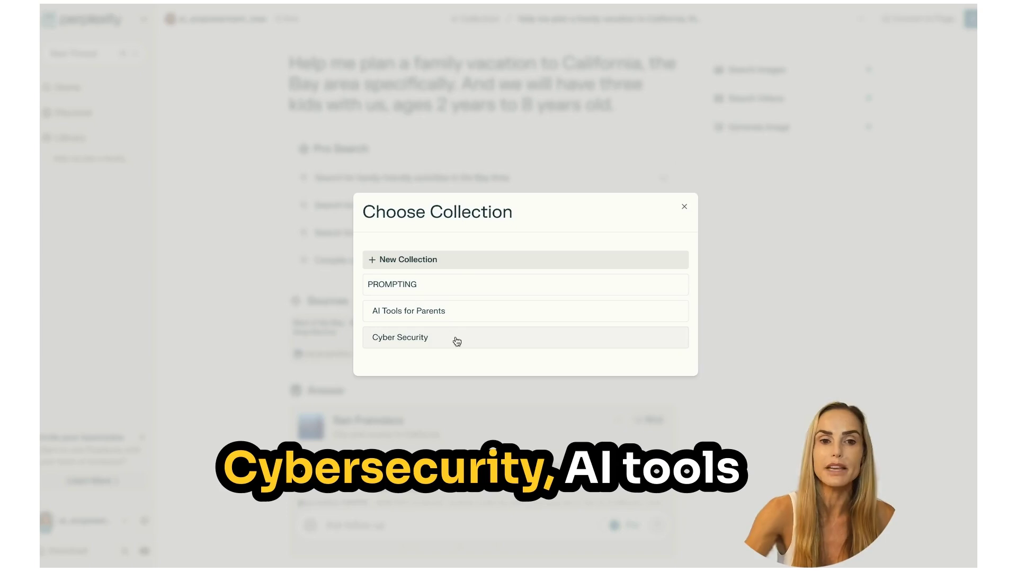
left_click(420, 265)
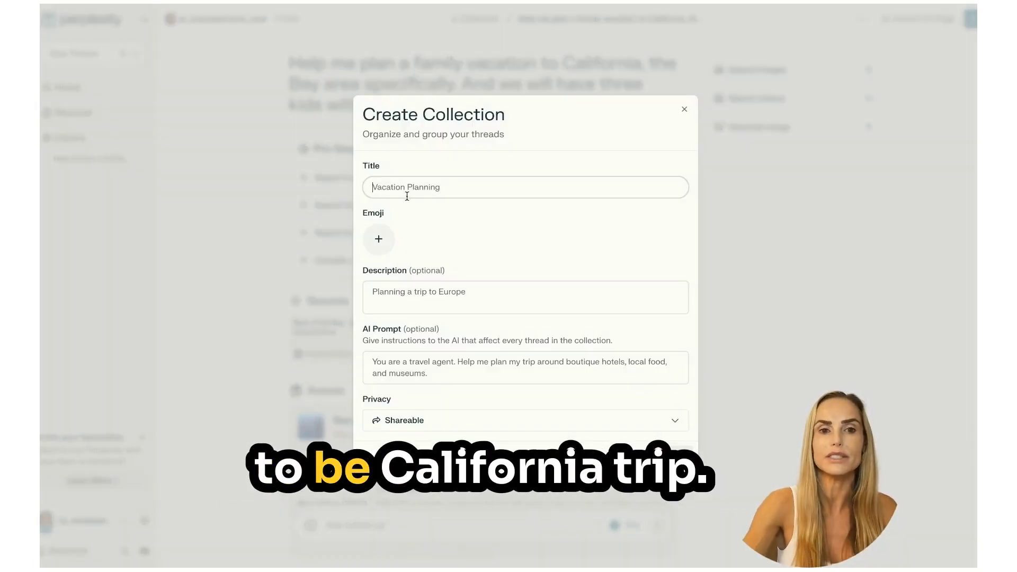
type("California Trip 2024")
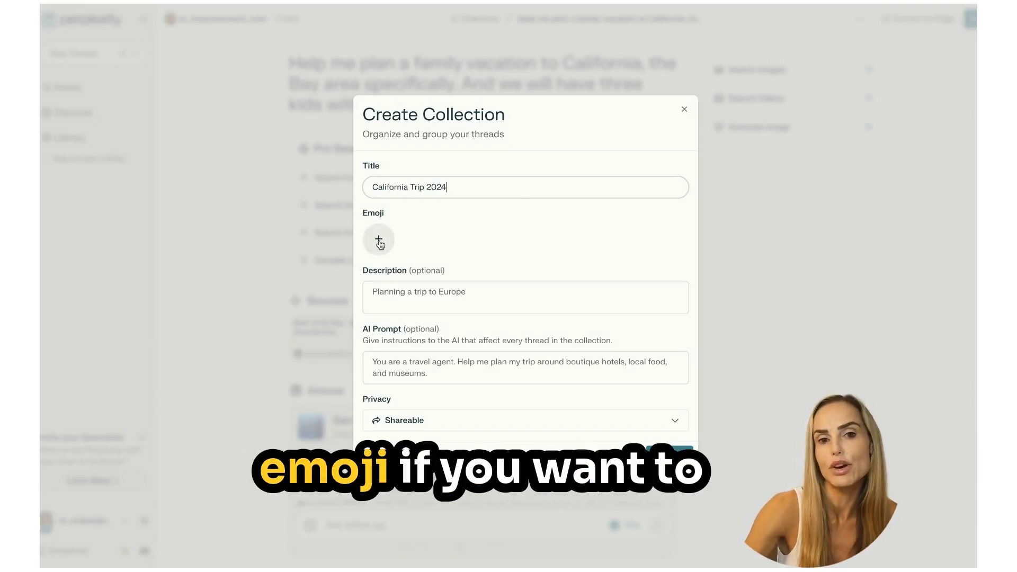
left_click(379, 239)
scroll(488, 329, "down", 8)
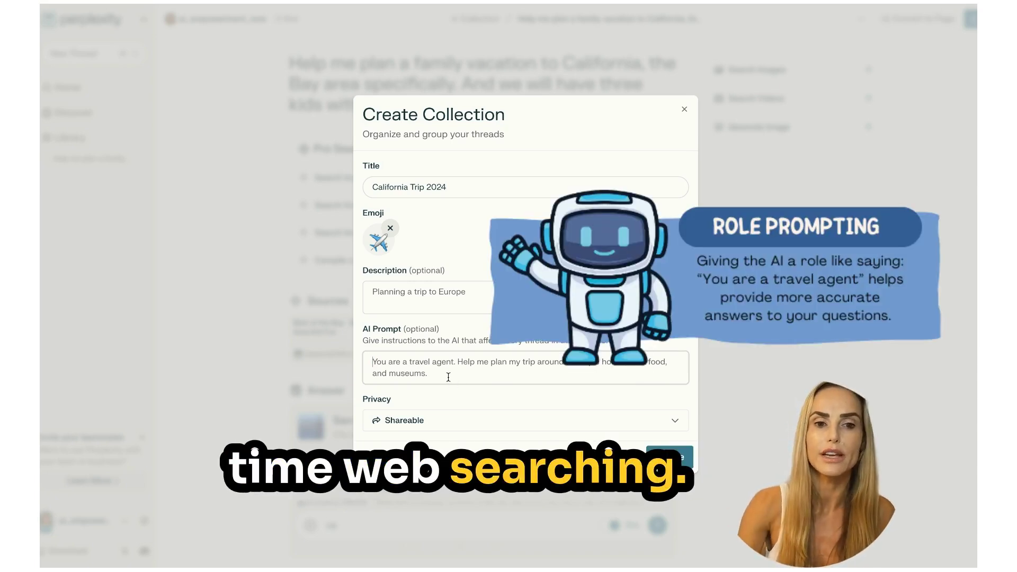
Add a San Francisco local travel-agent AI prompt, keep privacy Shareable, and create the collection
type("You are a travel")
type("agent with 15 years experience and have lived in San Francisco for 12 years and therefore are a local expert.")
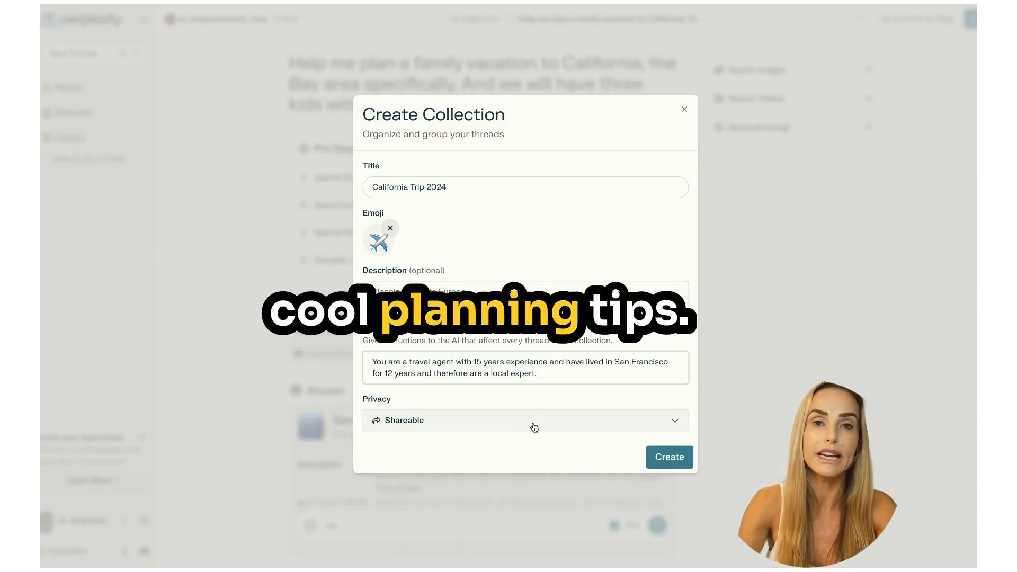
left_click(668, 419)
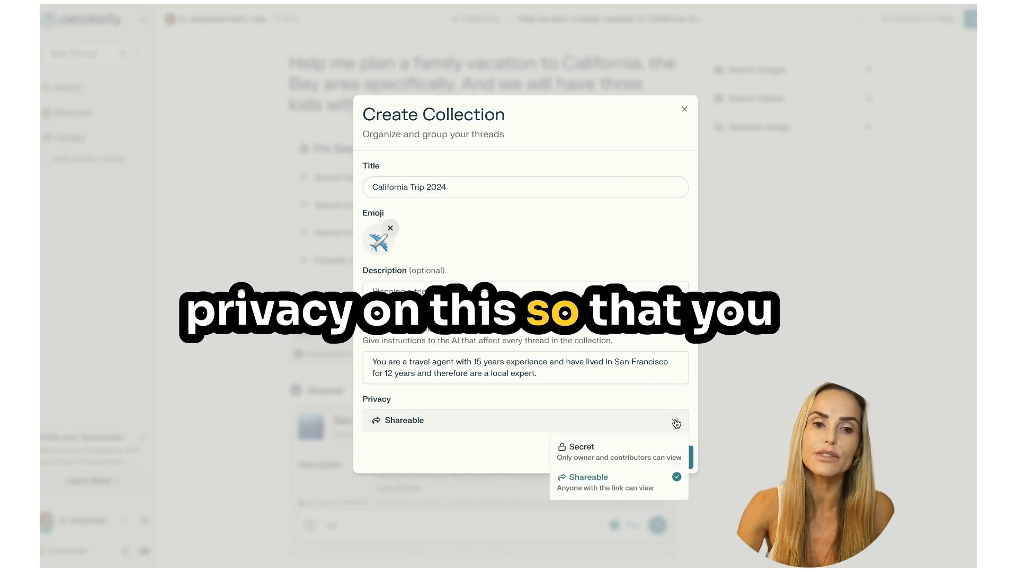
left_click(616, 413)
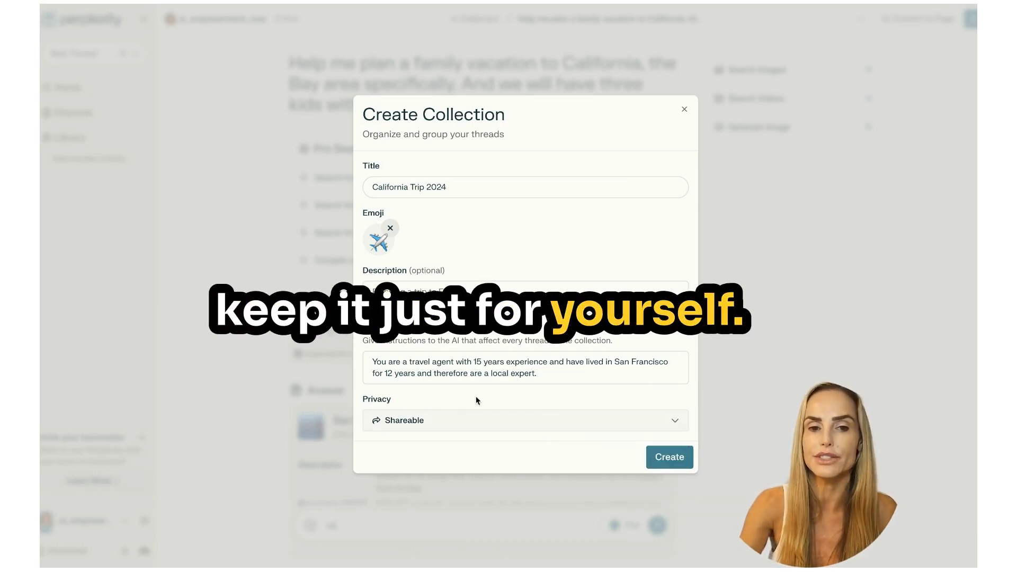
left_click(668, 458)
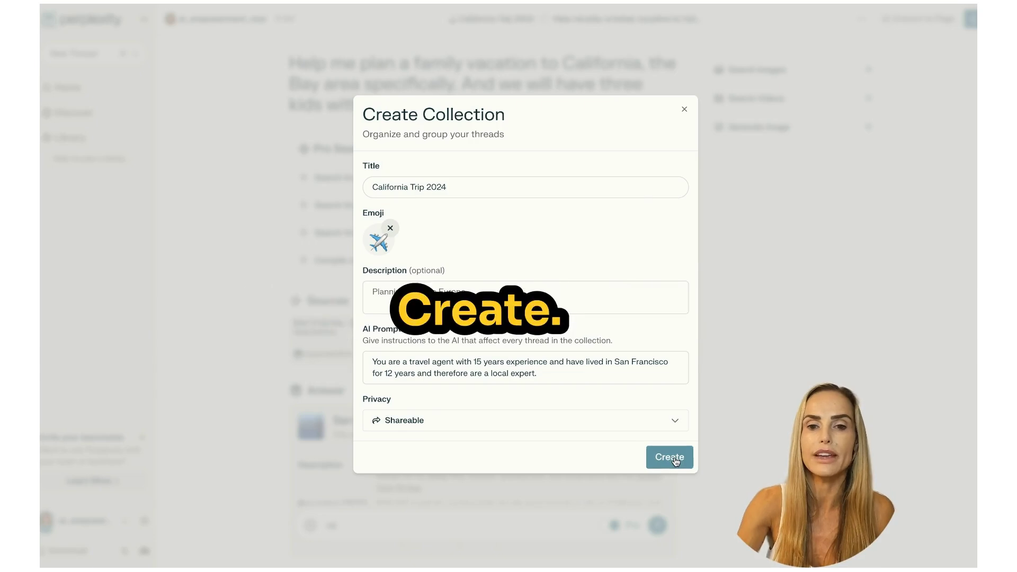
type("va")
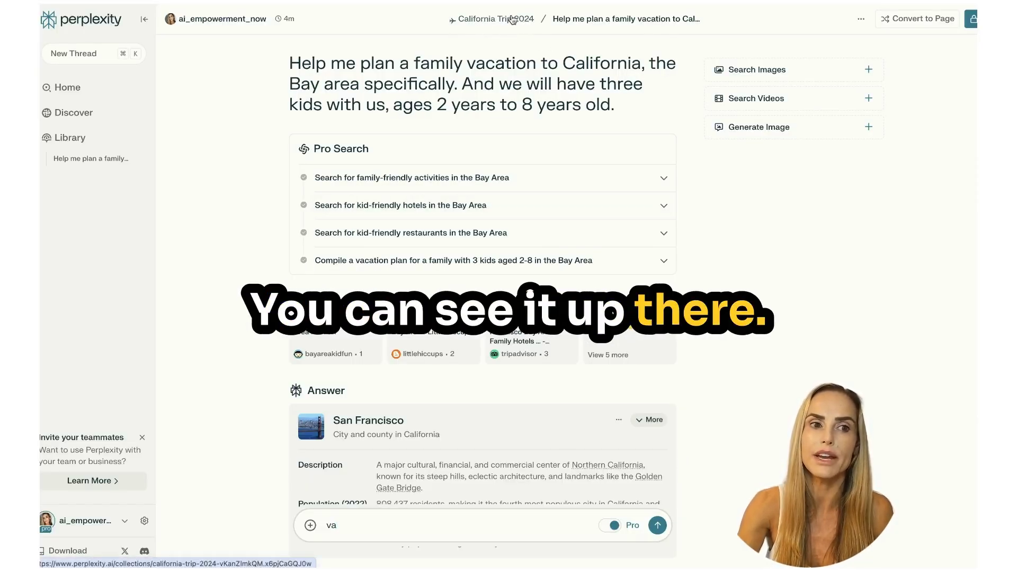
scroll(482, 286, "down", 6)
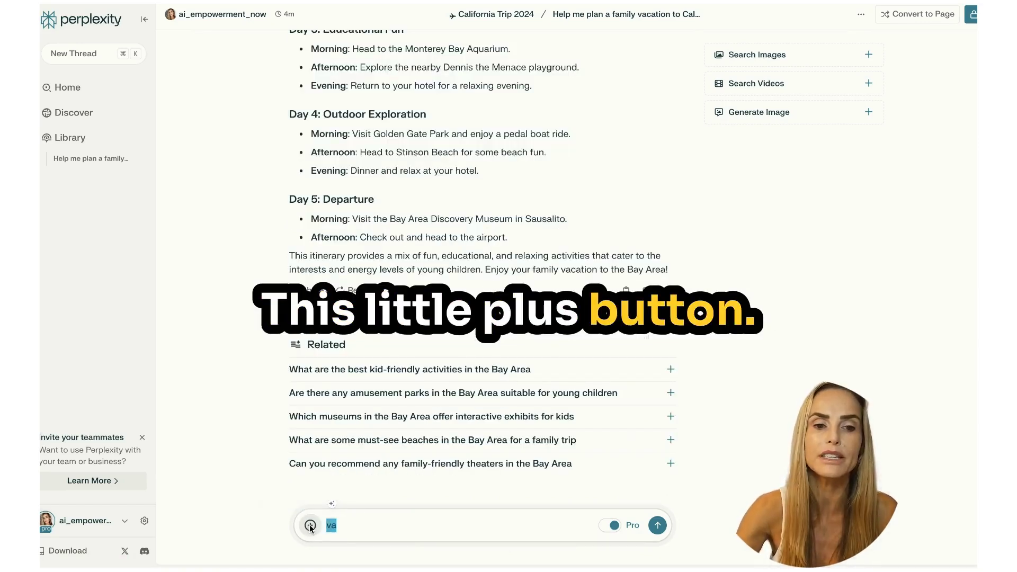
left_click(311, 525)
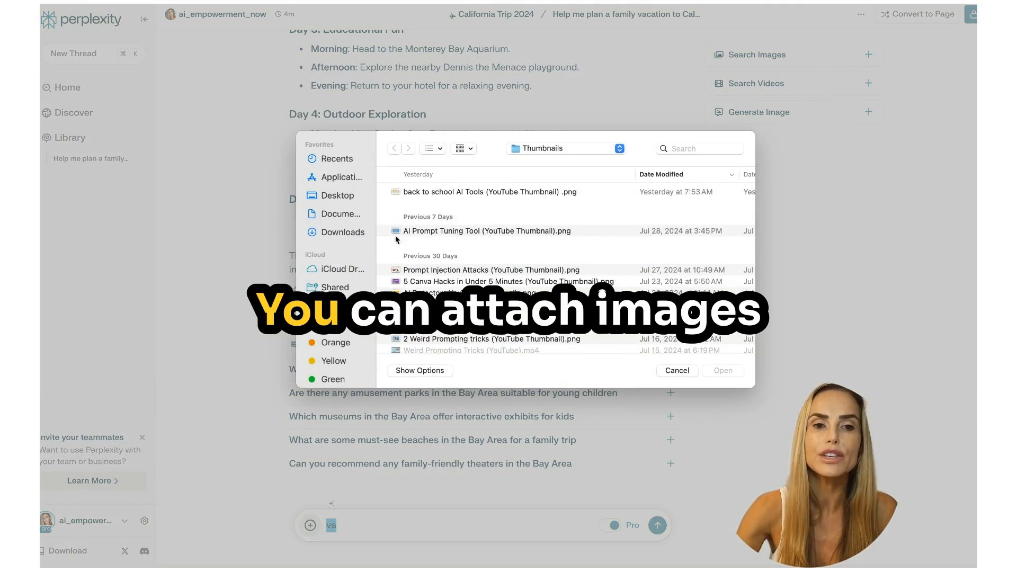
left_click(678, 370)
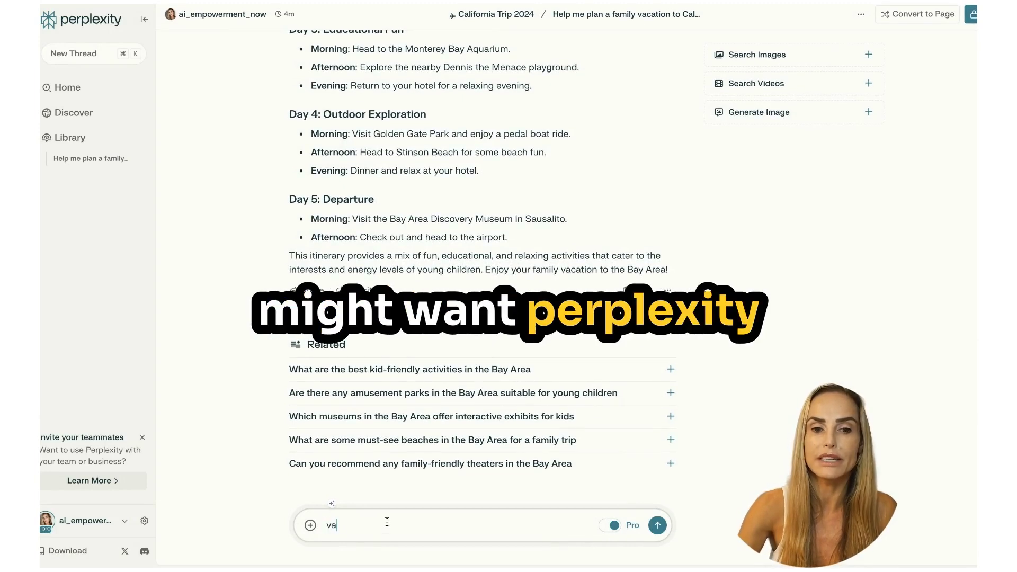
left_click(443, 521)
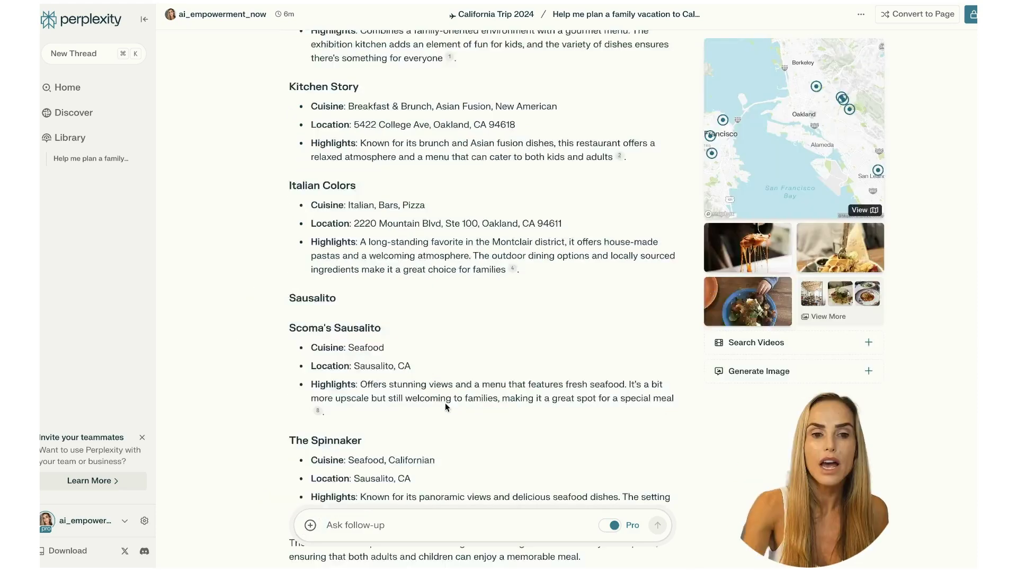
scroll(445, 403, "up", 10)
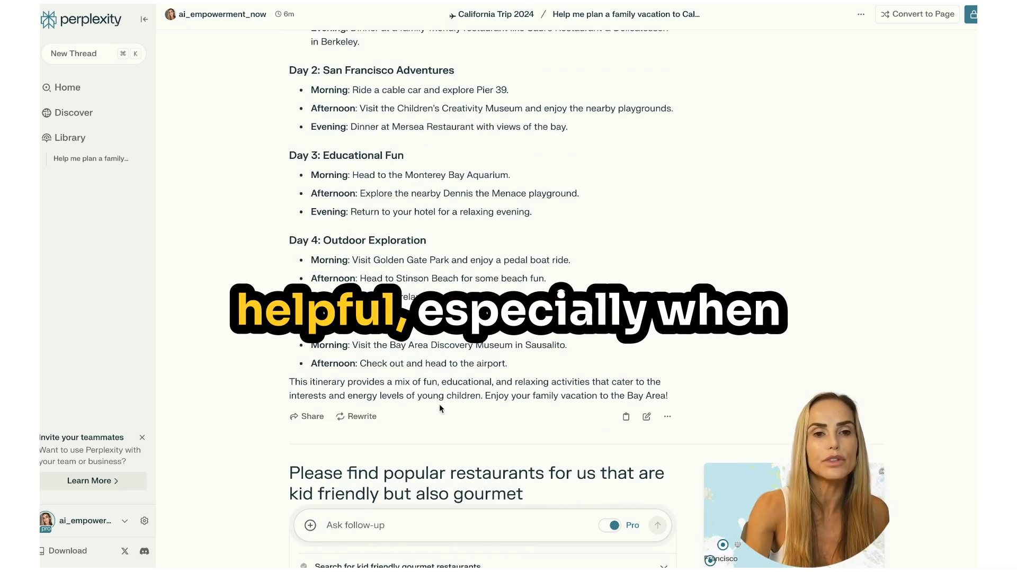
scroll(484, 285, "up", 15)
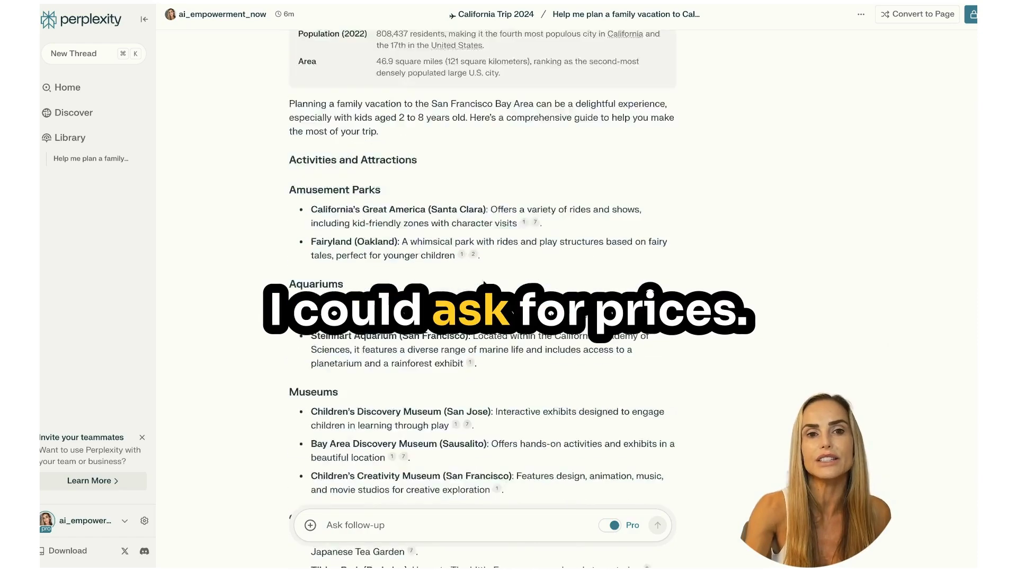
scroll(485, 284, "down", 8)
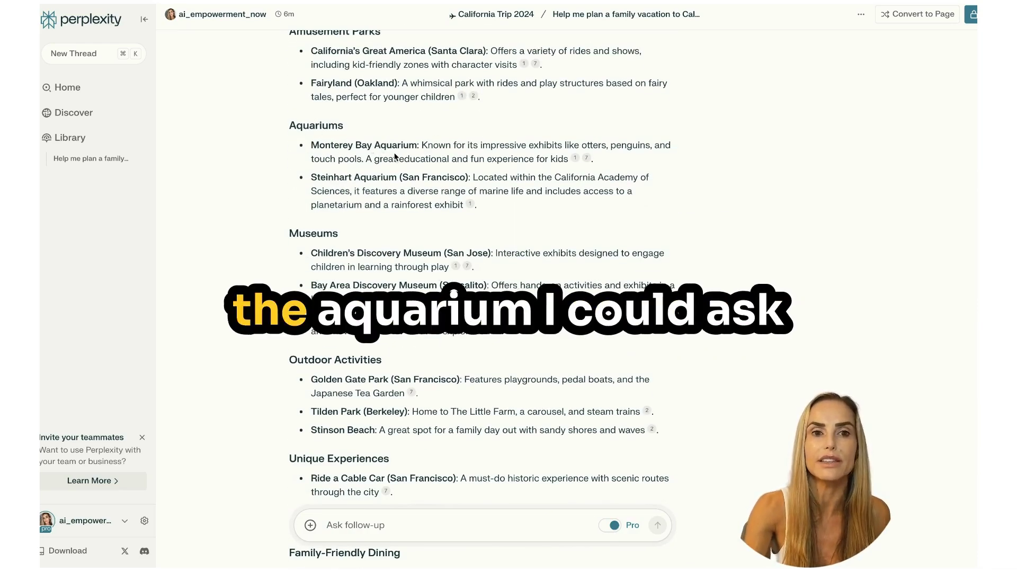
left_click(374, 528)
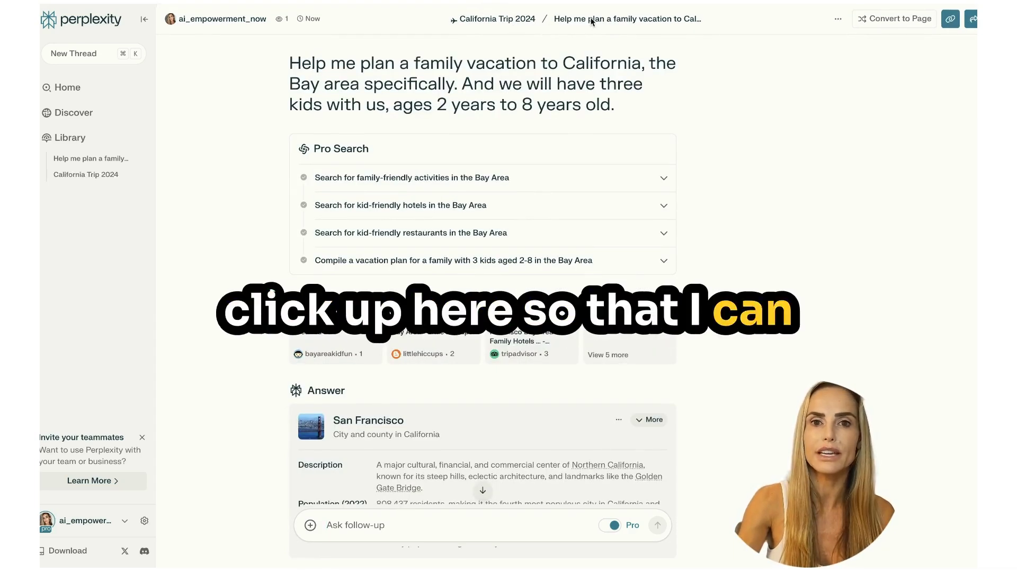
Submit 'Search for highly rated restaurants in the bay area that are kid friendly' as a collection thread
left_click(493, 22)
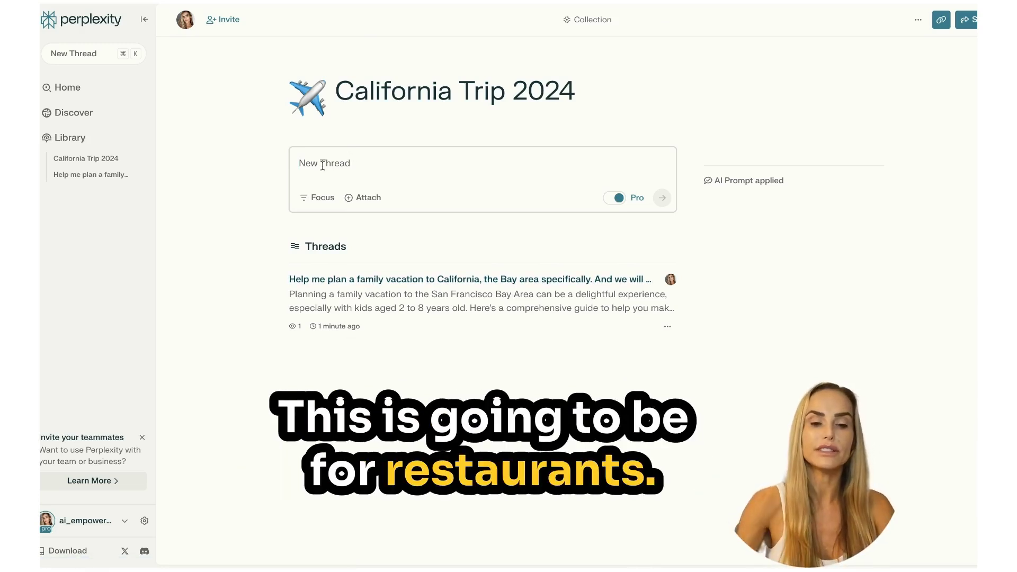
type("F")
key("BackSpace")
type("Se")
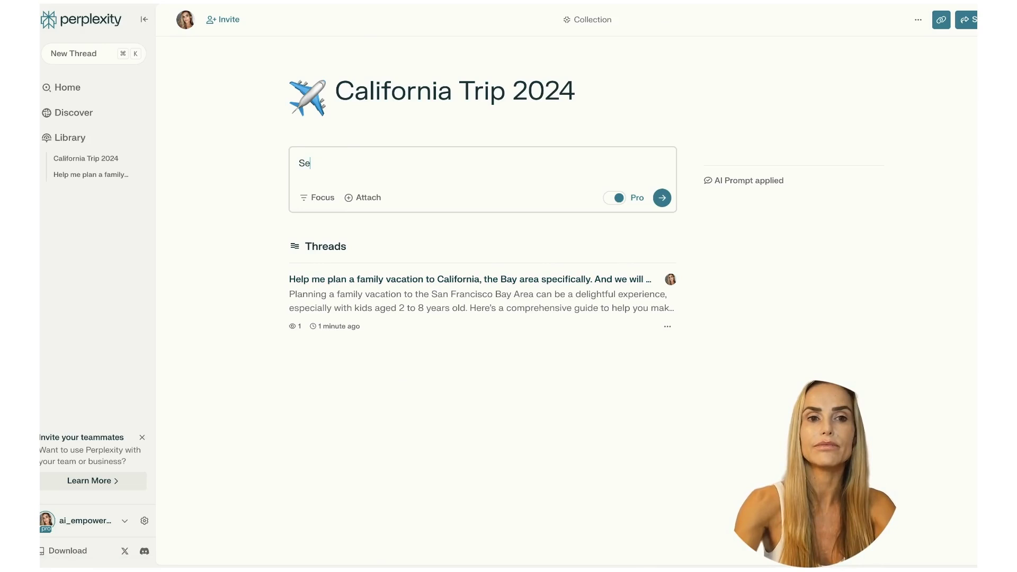
type("arch for highly rated restaurants in the bay area that are kid")
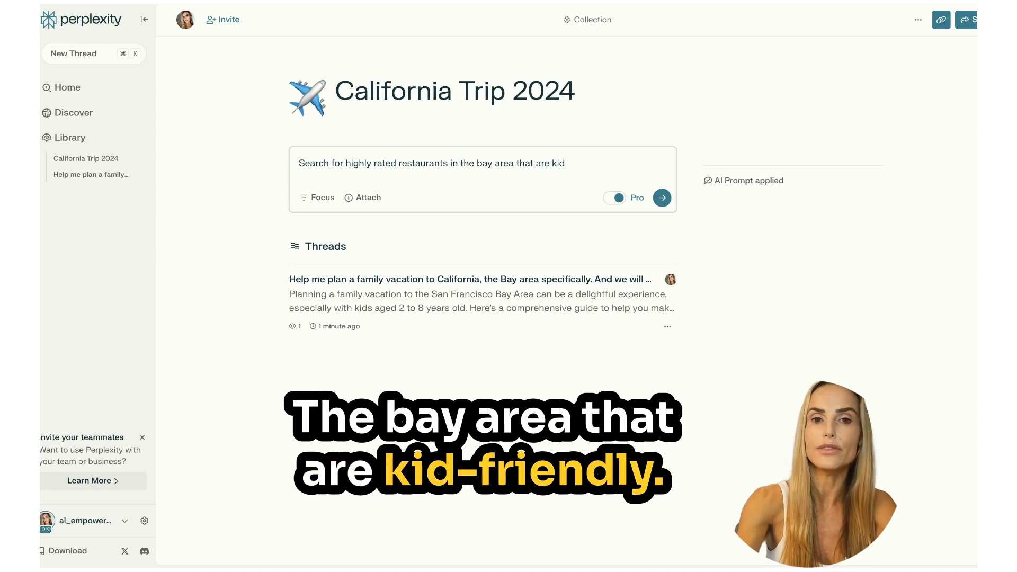
type(" friendly")
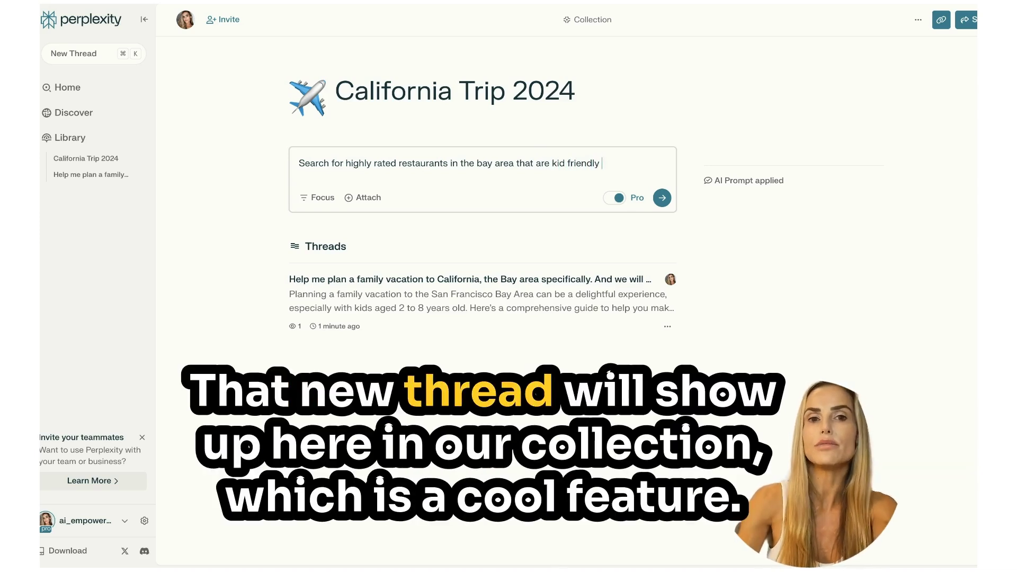
left_click(662, 198)
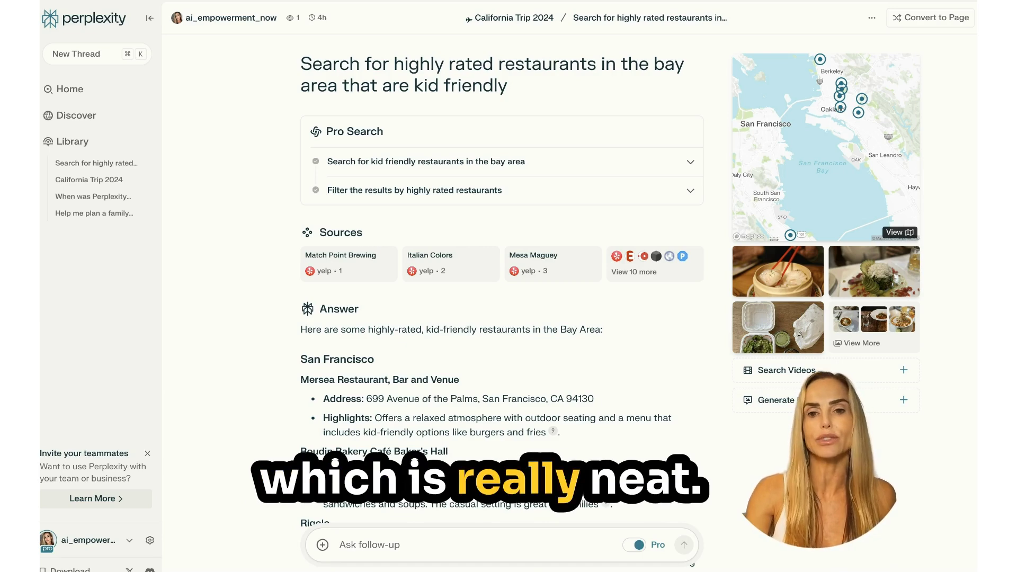
Return to the California Trip 2024 collection page showing the restaurant and vacation threads
scroll(618, 408, "down", 1)
scroll(470, 44, "up", 1)
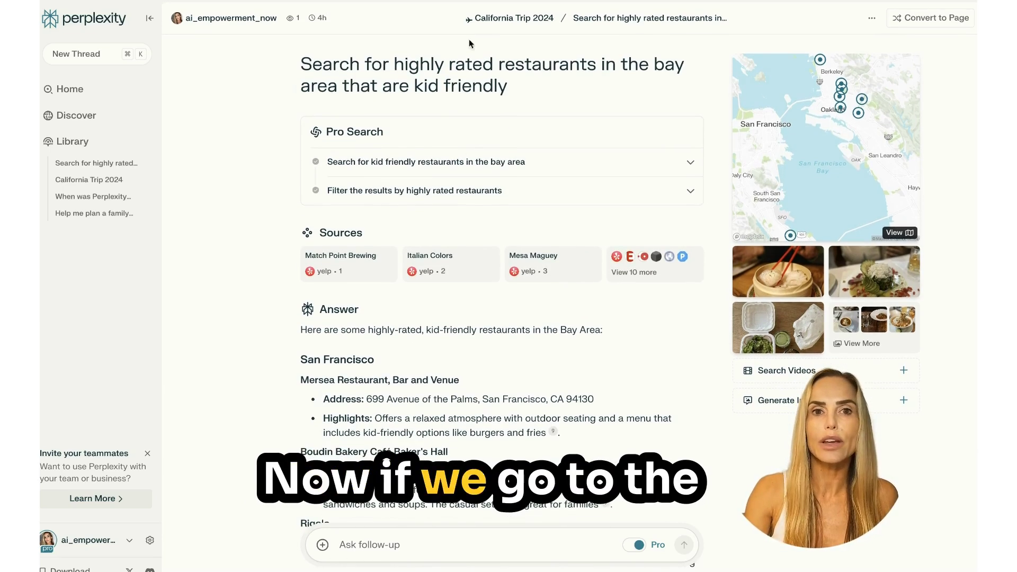
left_click(488, 19)
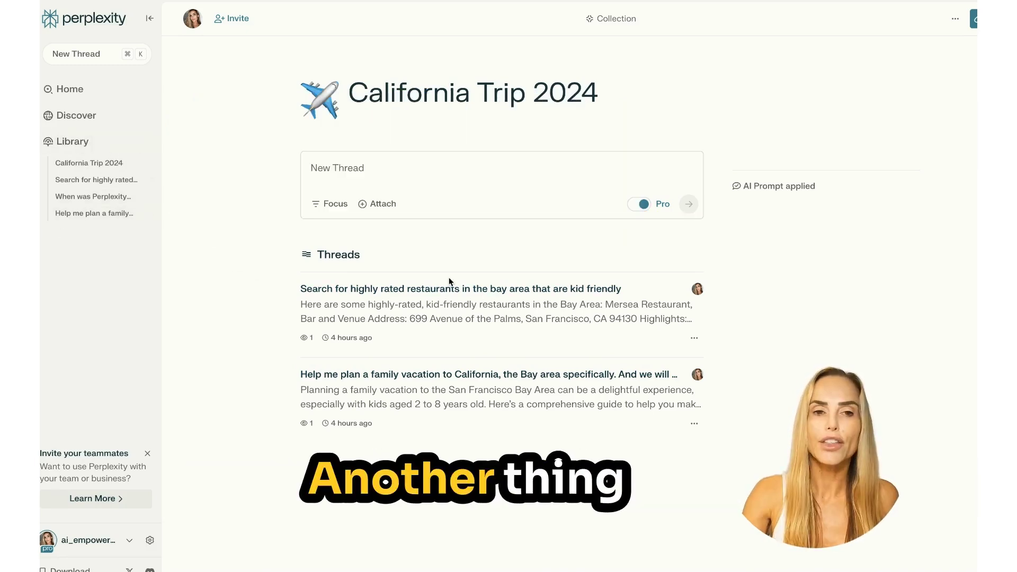
Set the search focus to Social and view the kid-friendly restaurant thread from its top
left_click(322, 206)
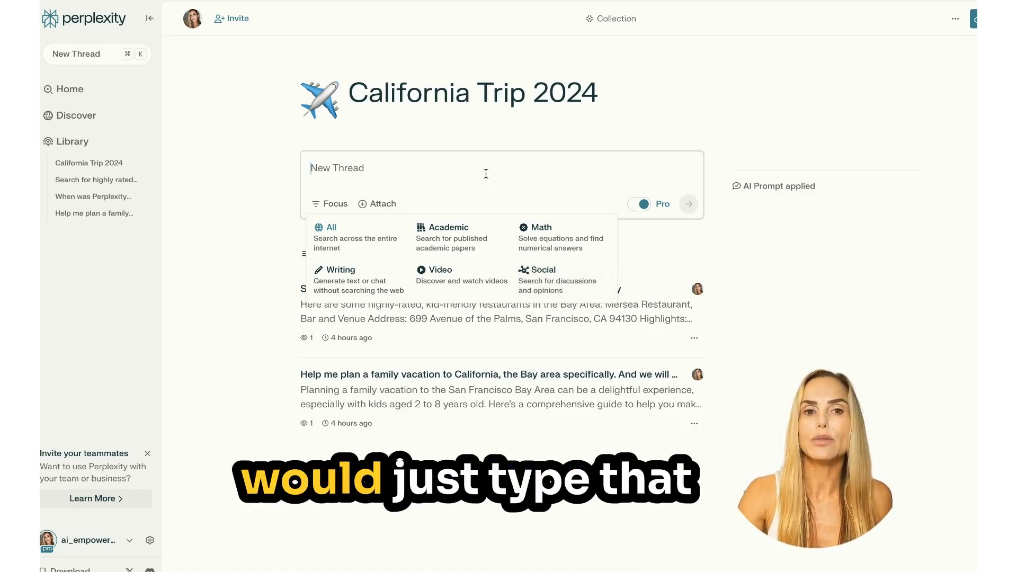
left_click(540, 273)
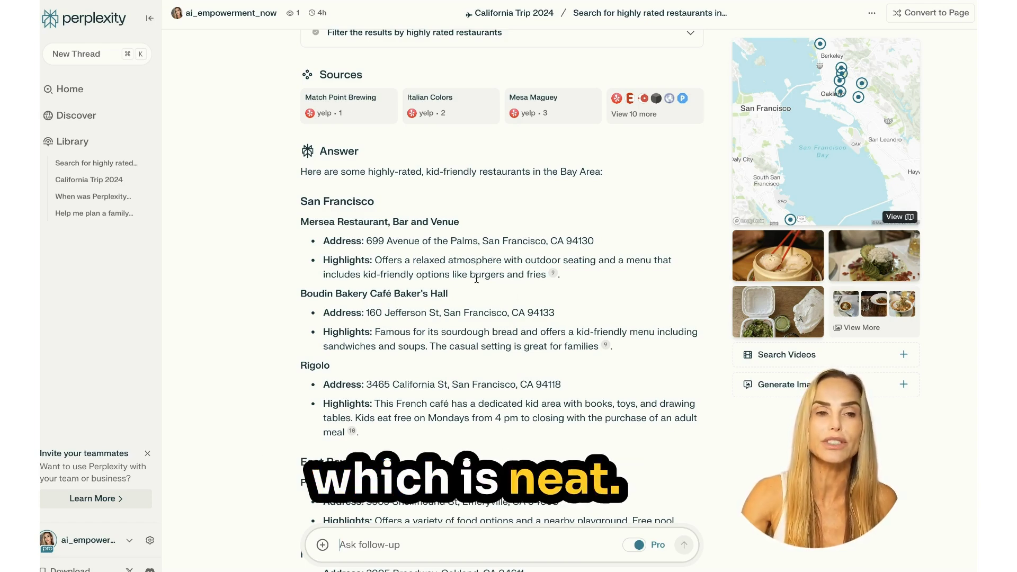
scroll(440, 273, "up", 3)
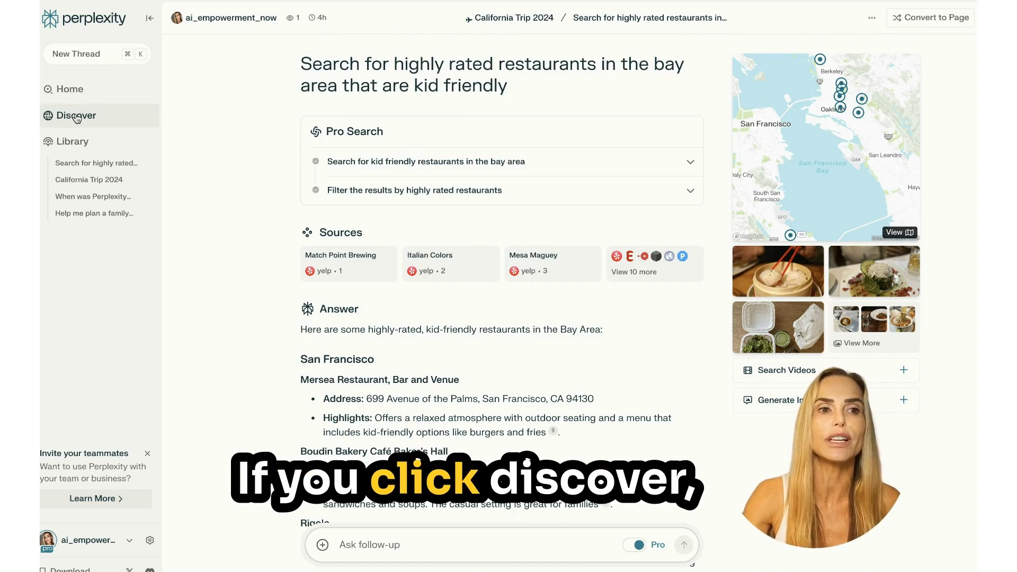
Browse the Discover feed and open the 'Reconsidering The Marshmallow Test' article
left_click(77, 116)
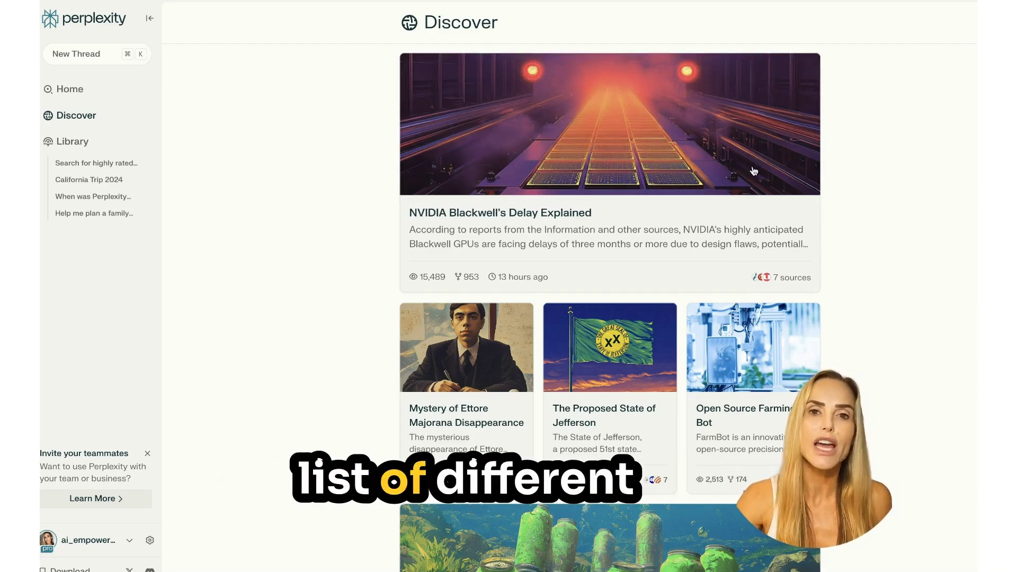
scroll(754, 171, "down", 9)
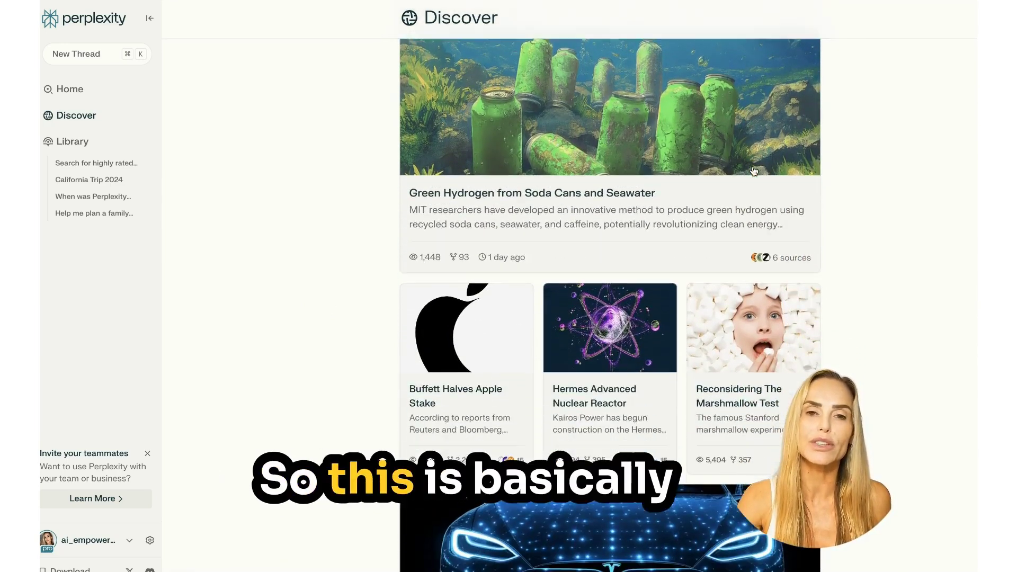
scroll(881, 174, "up", 7)
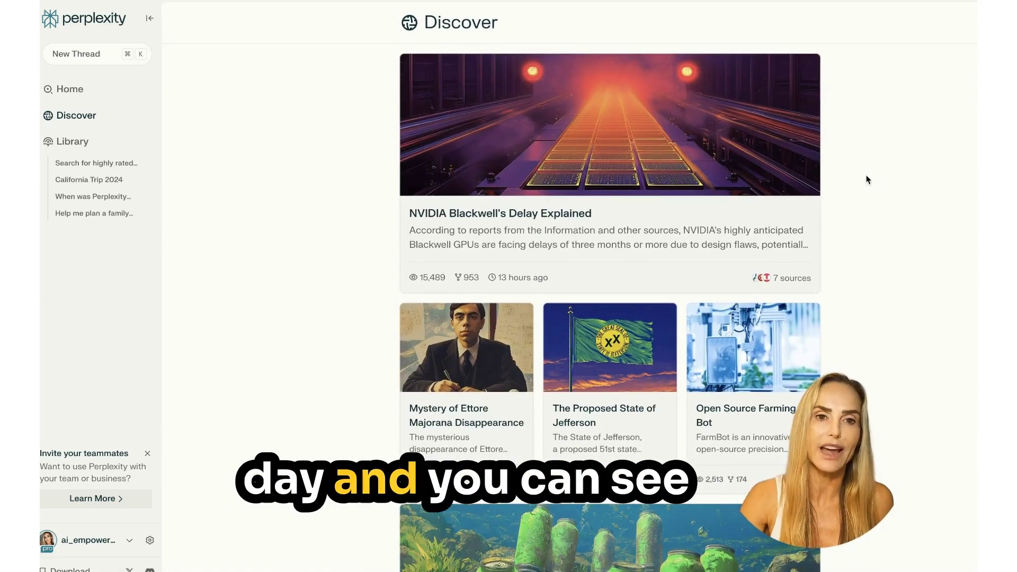
scroll(719, 260, "down", 5)
scroll(719, 260, "down", 6)
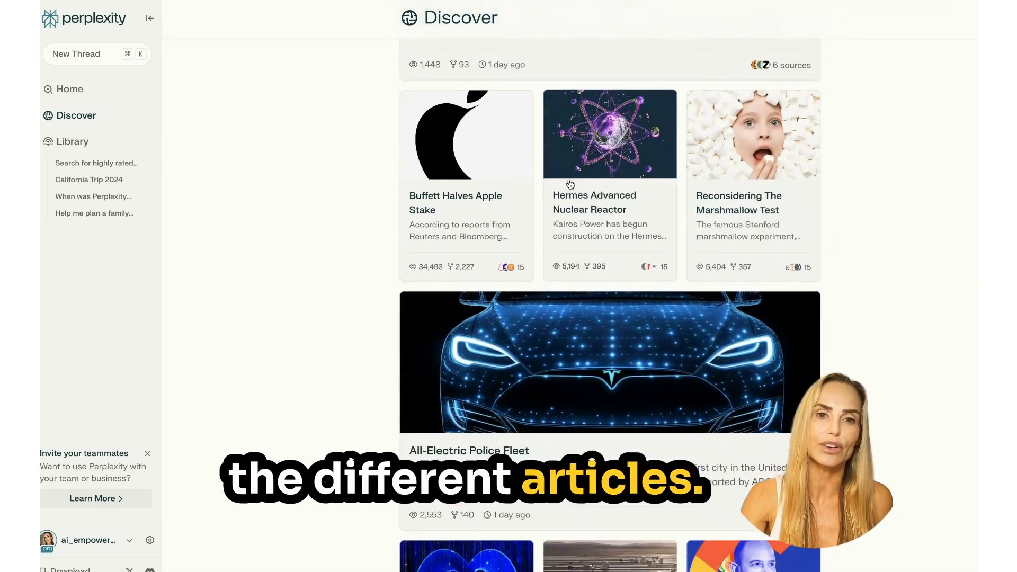
left_click(720, 260)
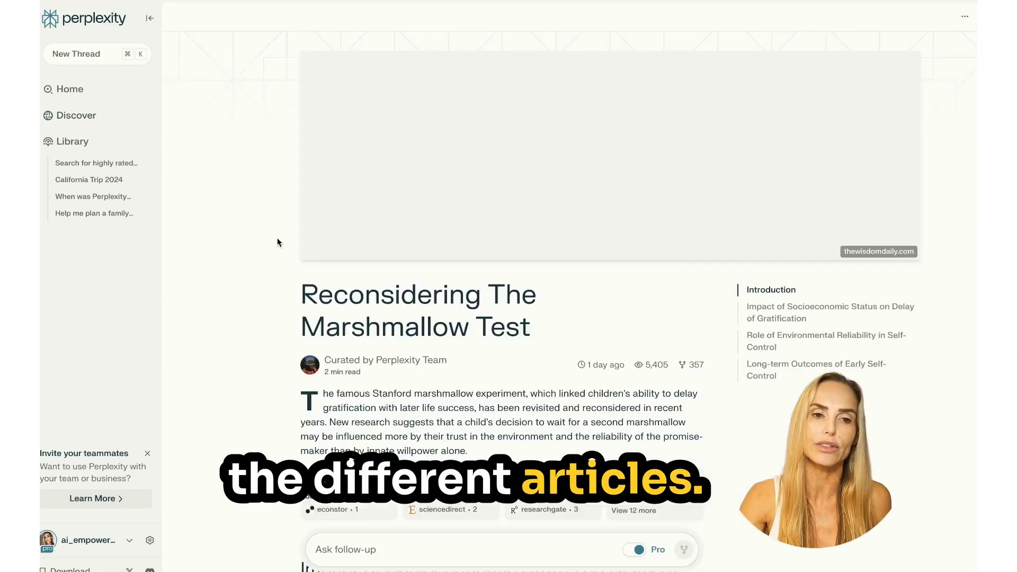